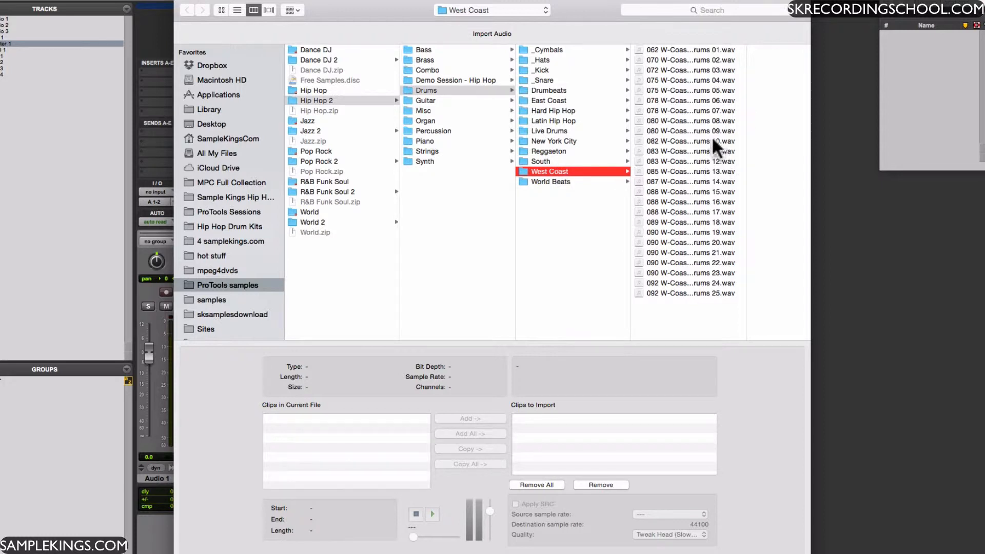
# Select 083 W-Coast HipHop Drums 11.wav in the West Coast folder, audition its clip, and stop playback.
pyautogui.click(707, 152)
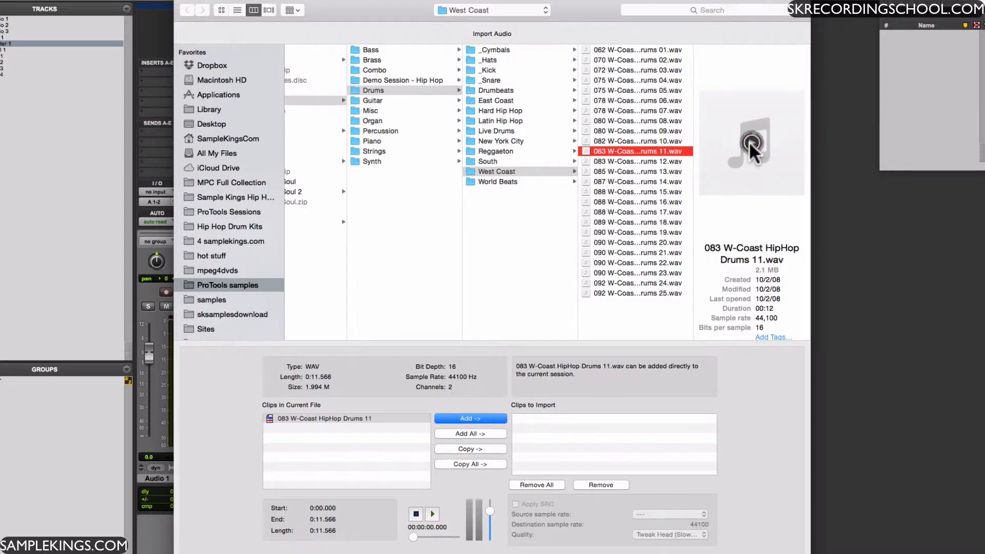
pyautogui.click(342, 418)
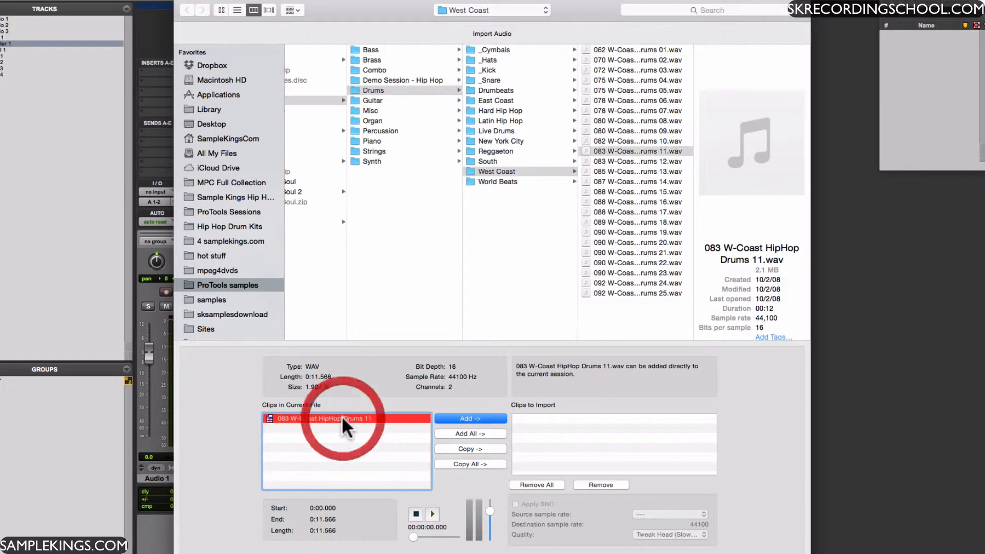
pyautogui.click(433, 513)
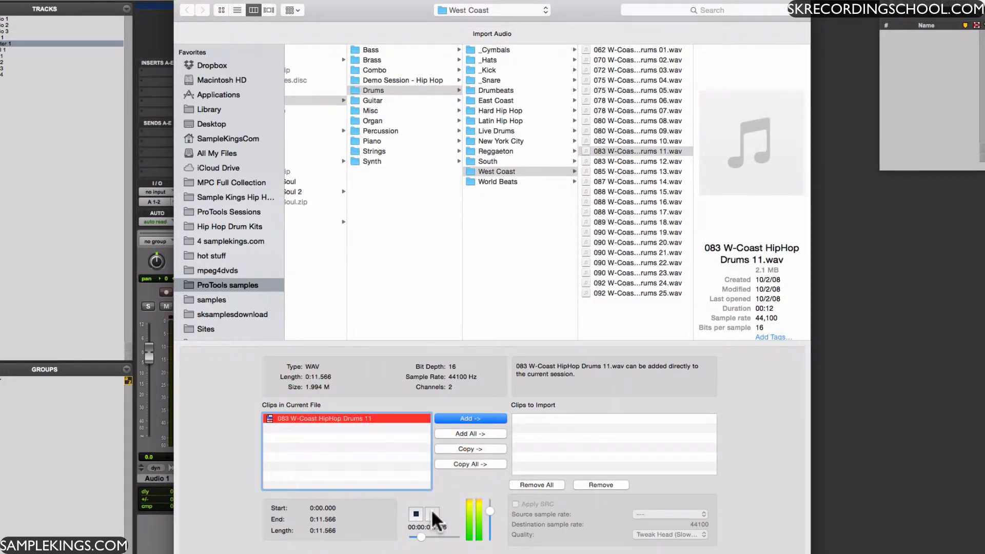
pyautogui.click(416, 513)
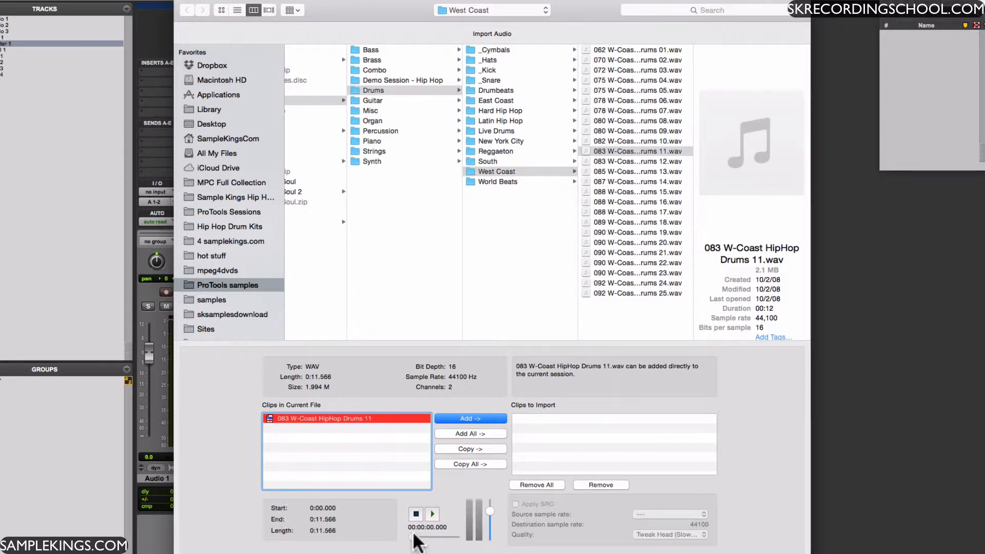
# Audition 083 W-Coast HipHop Drums 11 from a point partway through, adjusting the preview volume before stopping playback.
pyautogui.moveTo(414, 537)
pyautogui.mouseDown()
pyautogui.moveTo(450, 538)
pyautogui.moveTo(418, 539)
pyautogui.moveTo(447, 538)
pyautogui.moveTo(420, 539)
pyautogui.moveTo(429, 538)
pyautogui.mouseUp()
pyautogui.click(432, 513)
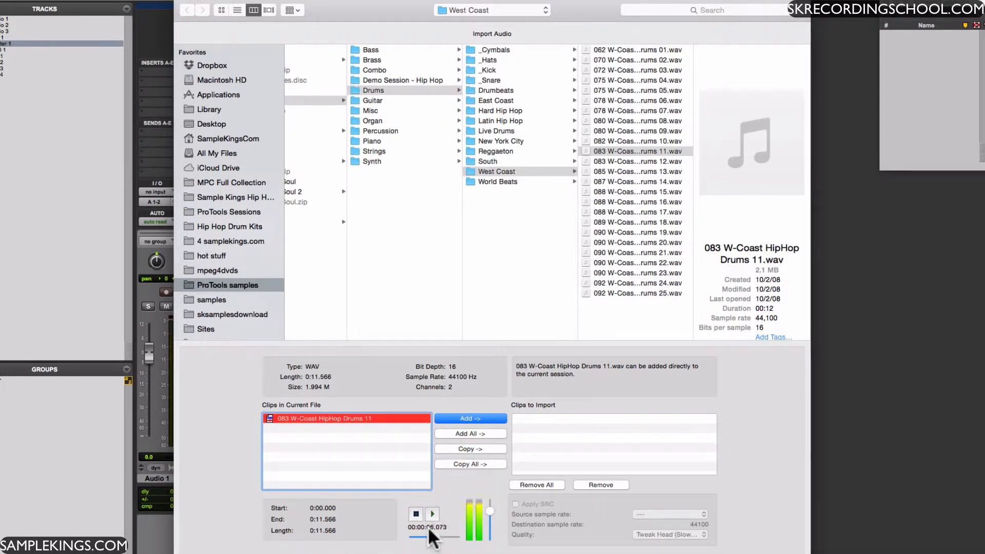
pyautogui.click(415, 513)
pyautogui.click(432, 513)
pyautogui.moveTo(488, 502); pyautogui.dragTo(489, 512)
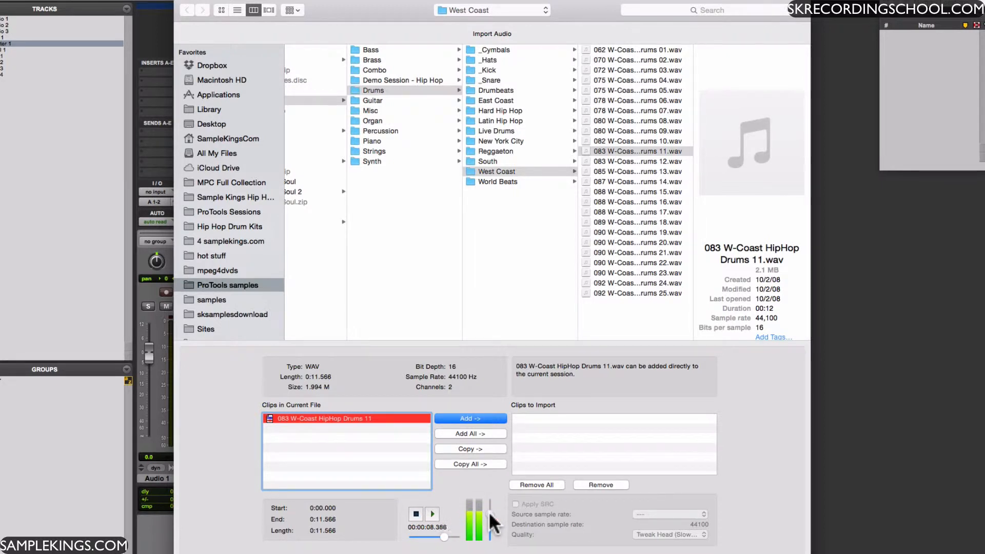
pyautogui.click(416, 514)
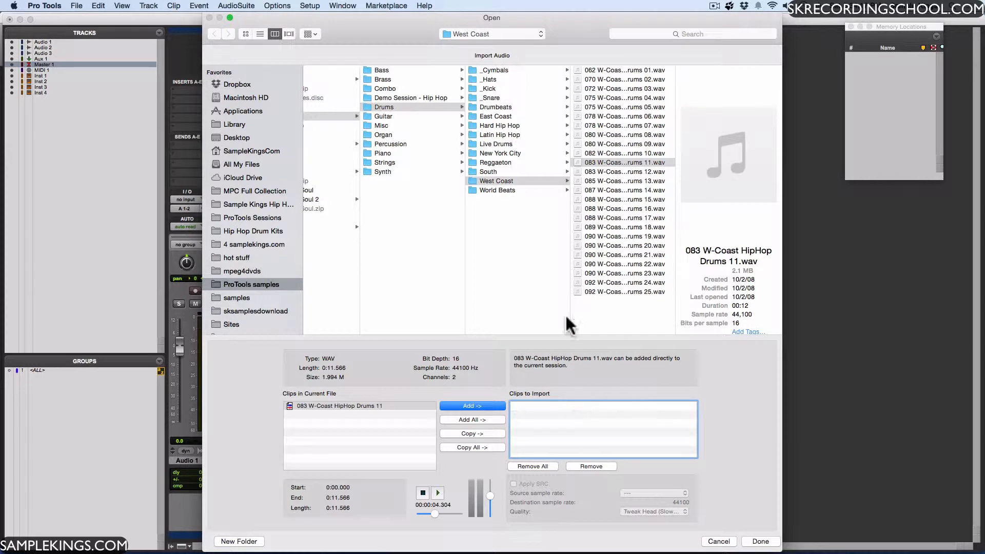
# Select 085 W-Coast HipHop Drums 13.wav and audition it, stopping playback at the end.
pyautogui.click(608, 180)
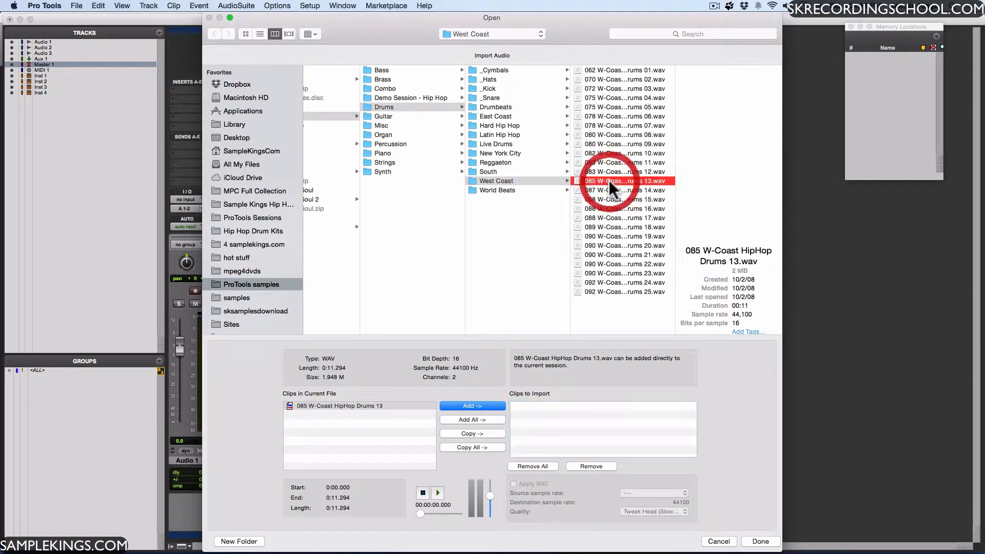
pyautogui.click(727, 155)
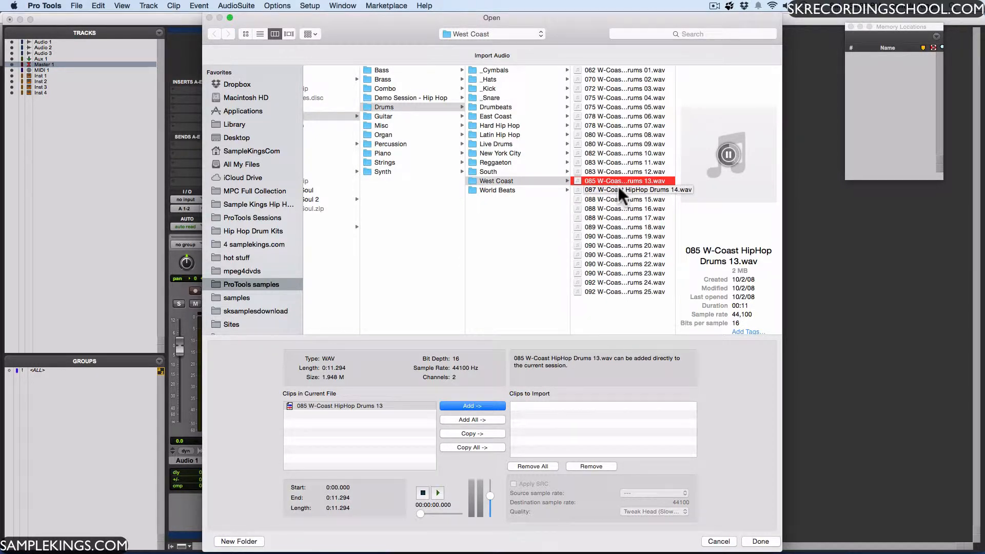
pyautogui.press('space')
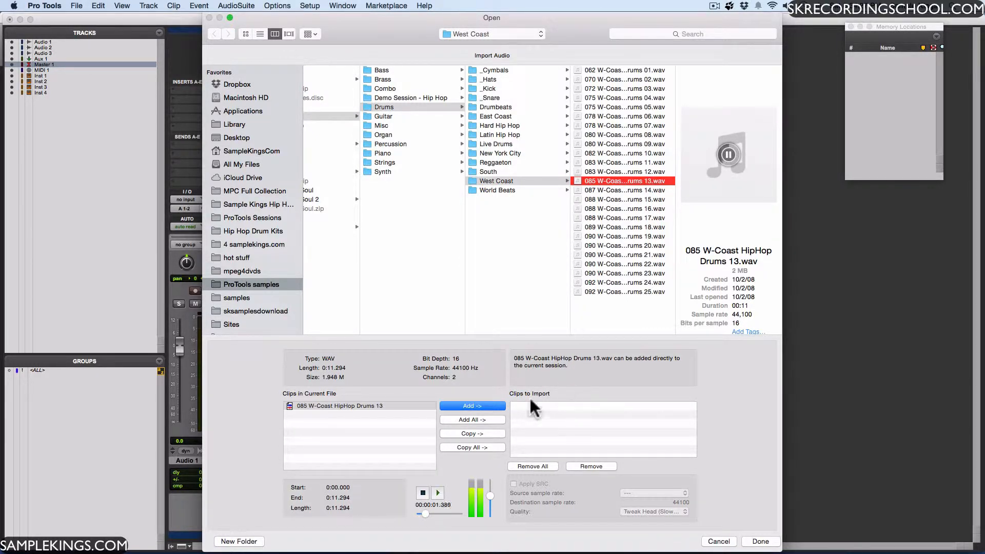
pyautogui.click(423, 493)
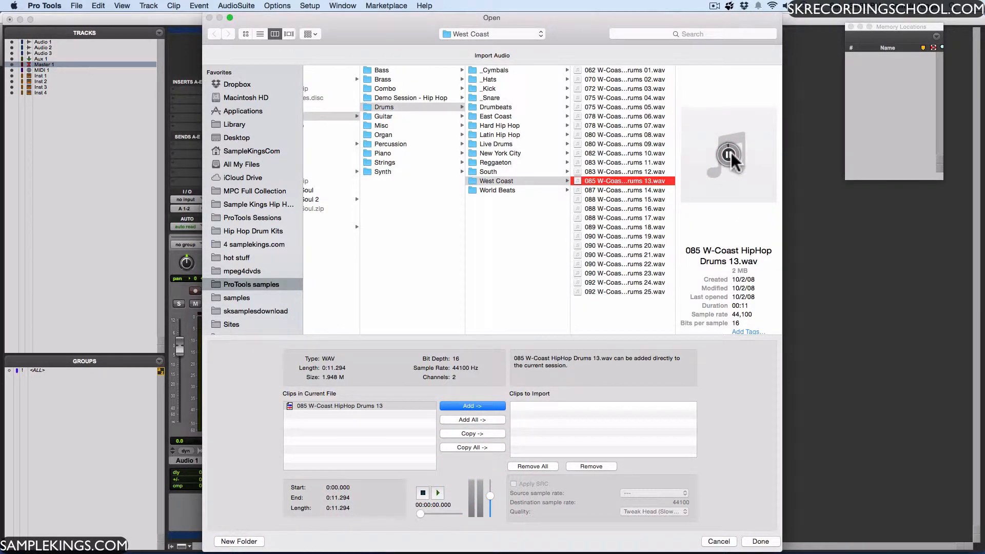
pyautogui.click(437, 491)
pyautogui.click(423, 494)
# Queue 085 W-Coast HipHop Drums 13 for import as a copy instead of a plain add.
pyautogui.click(602, 190)
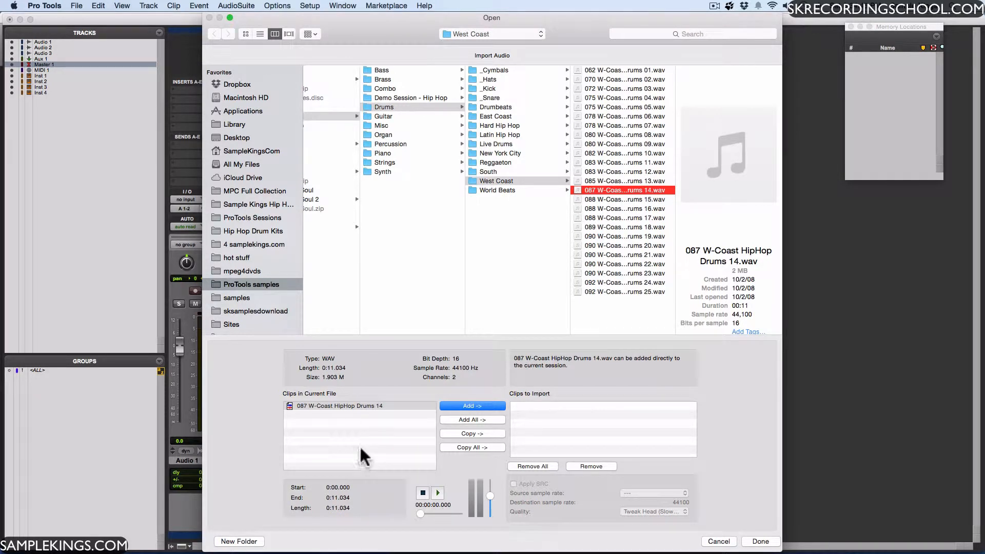
pyautogui.click(626, 178)
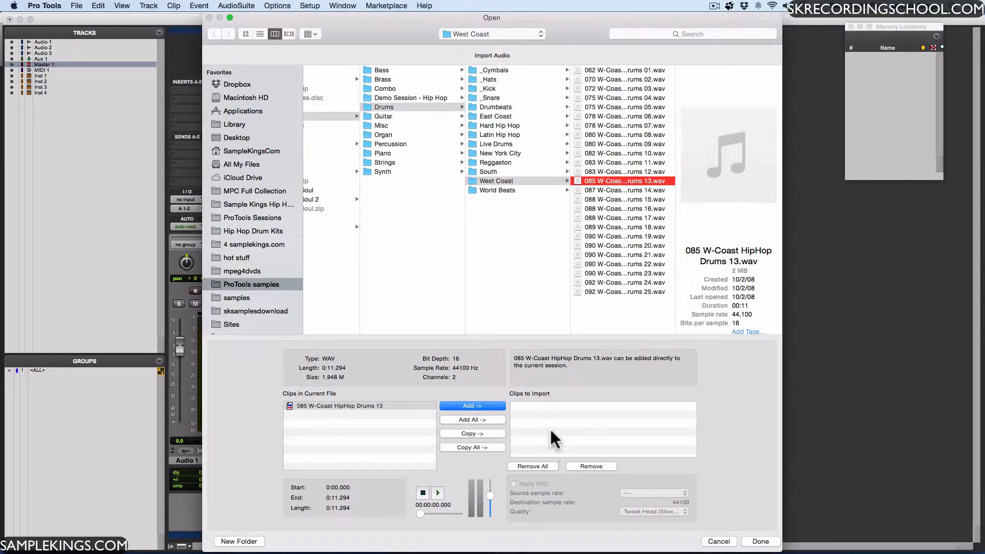
pyautogui.click(476, 406)
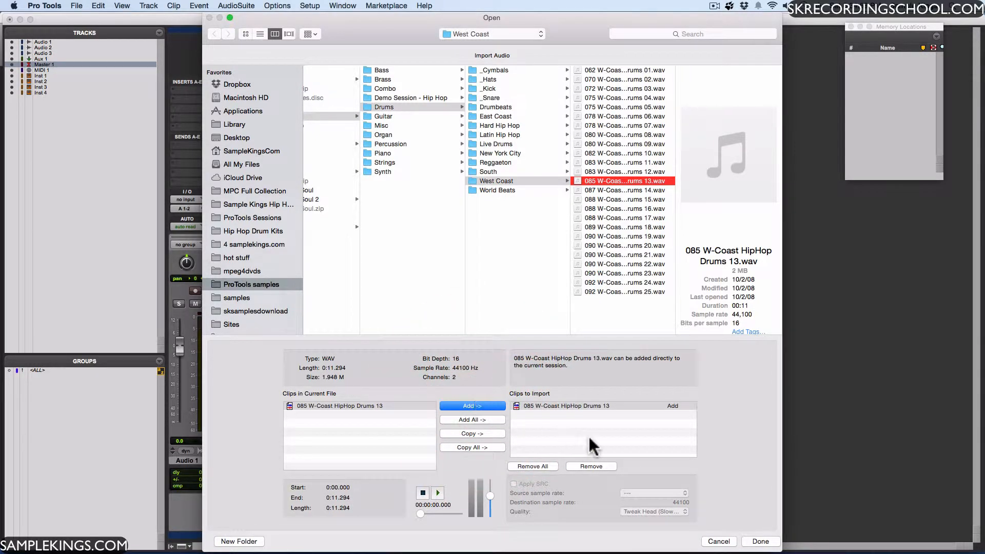
pyautogui.click(585, 465)
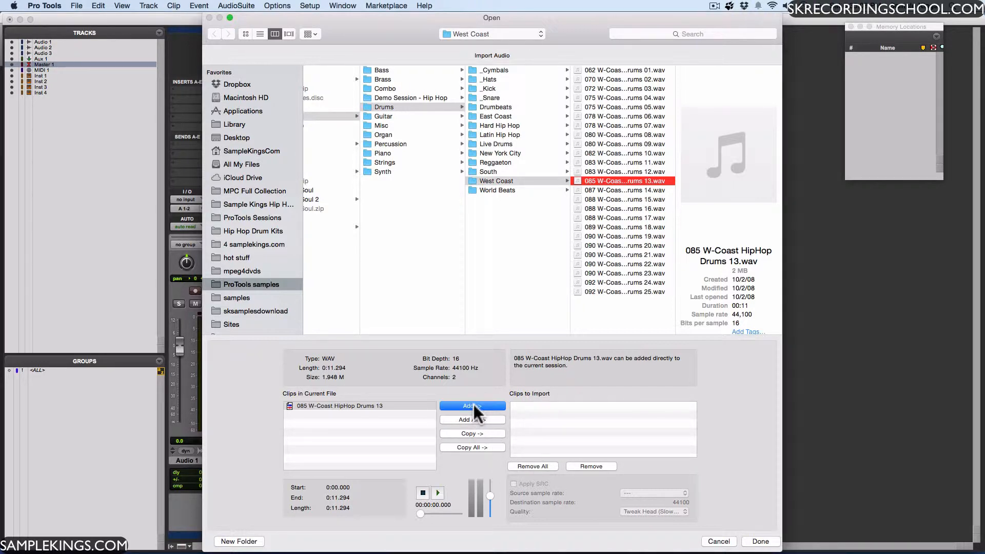
pyautogui.click(472, 432)
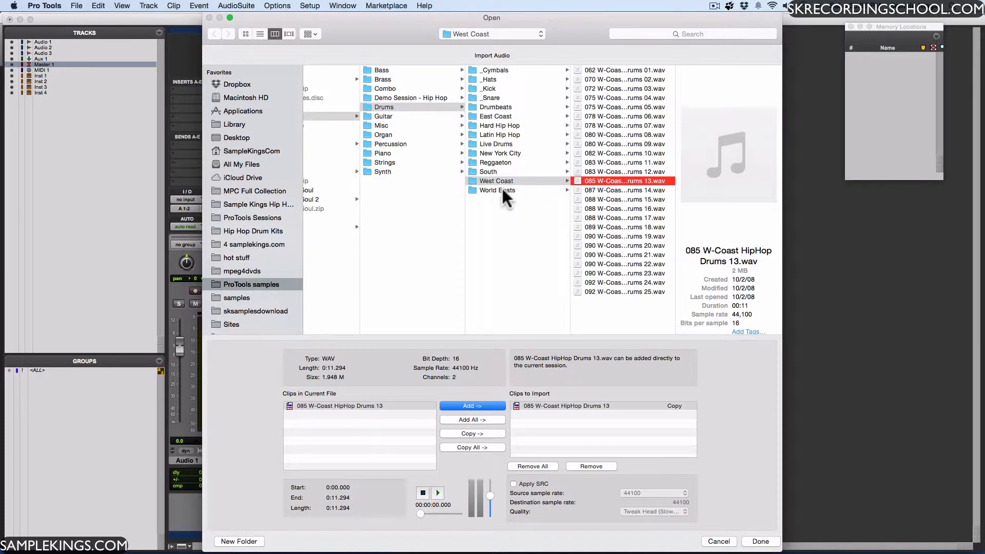
# Select 097 NYC-HipHop Drums 13.wav in the New York City drums folder and audition it at a slightly raised preview volume.
pyautogui.click(506, 152)
pyautogui.click(616, 125)
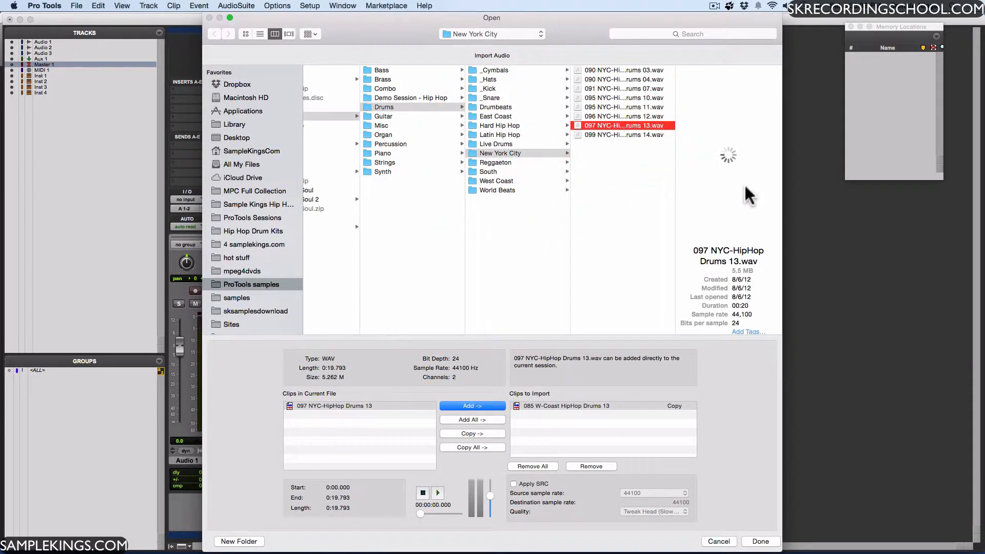
pyautogui.click(729, 155)
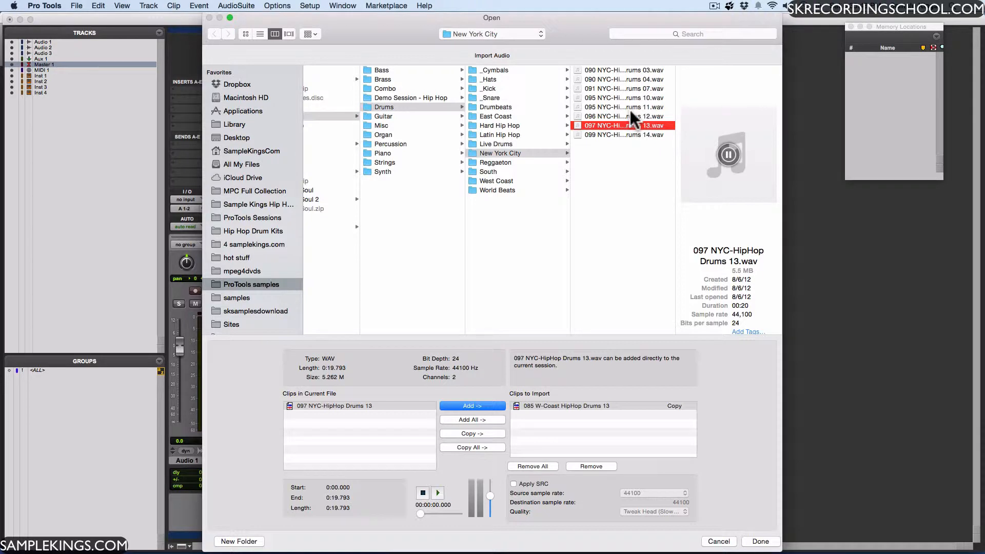
pyautogui.click(728, 155)
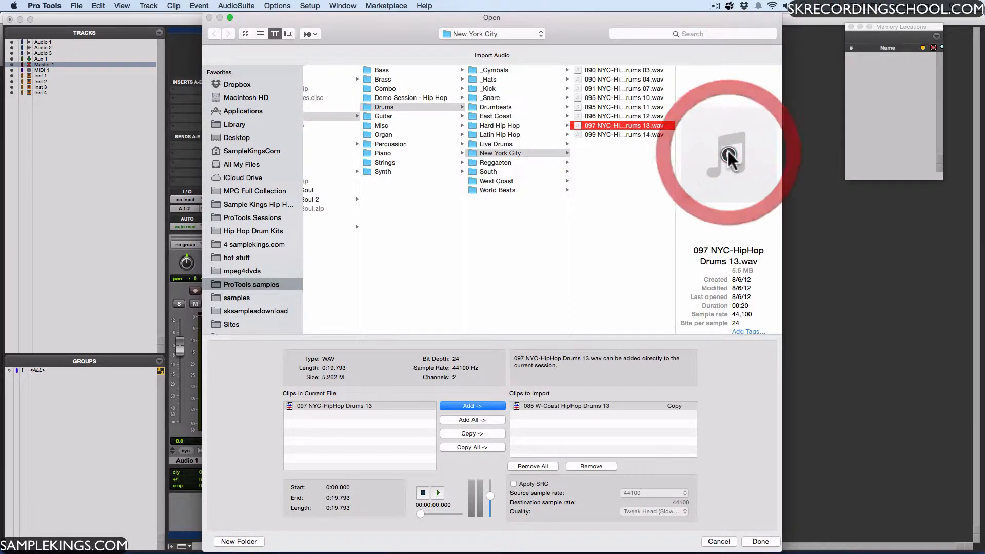
pyautogui.click(437, 493)
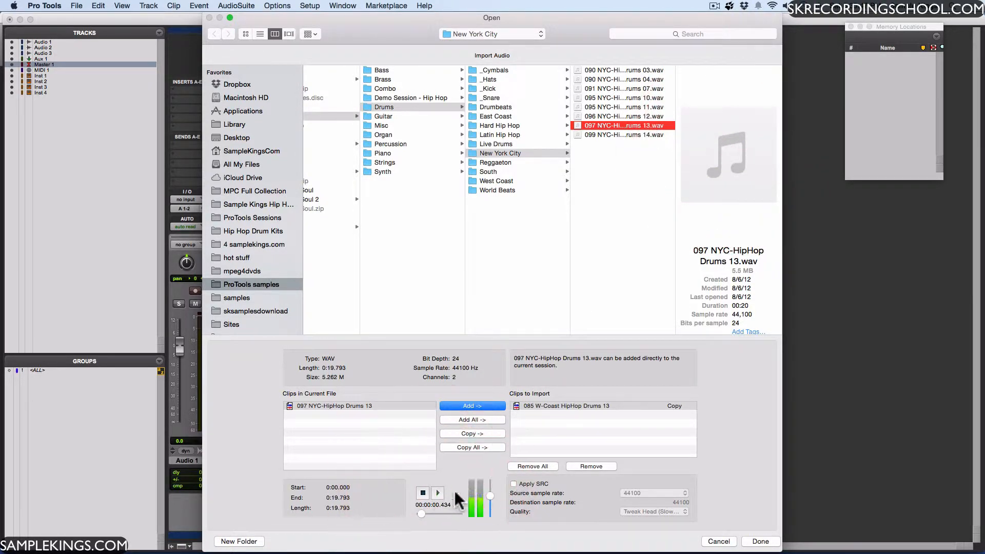
pyautogui.moveTo(488, 494); pyautogui.dragTo(490, 489)
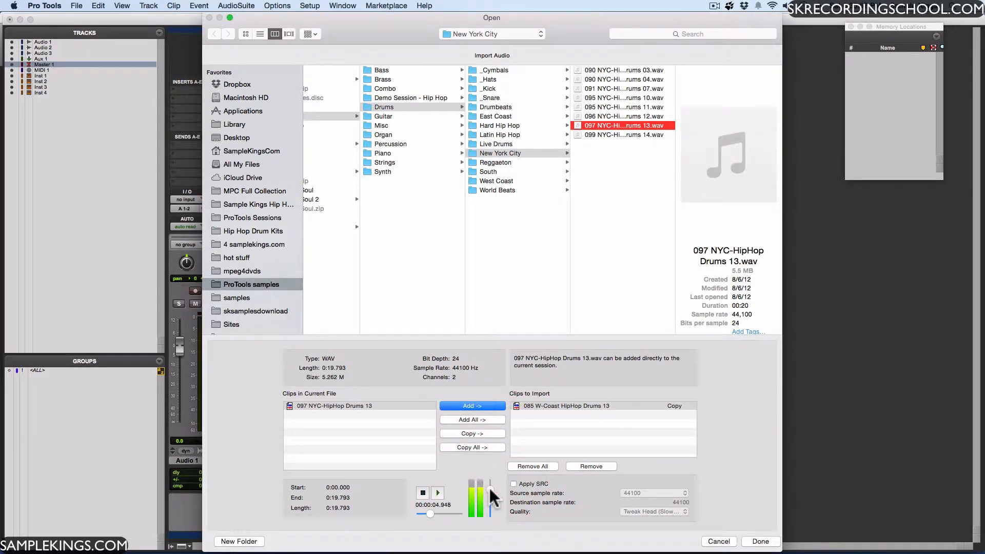
pyautogui.click(424, 492)
# Queue 097 NYC-HipHop Drums 13 as a copy, replacing its plain-add entry in the clips to import.
pyautogui.click(469, 406)
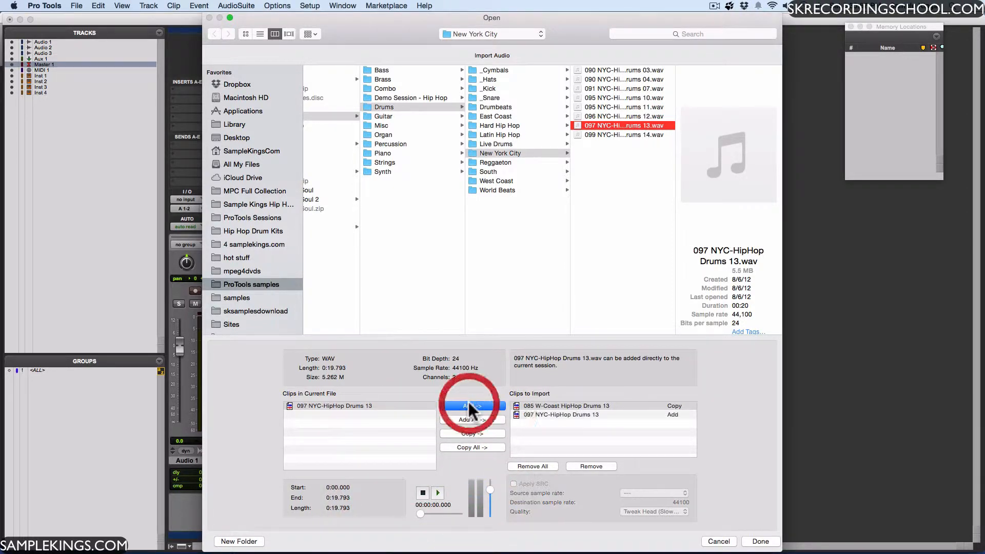
pyautogui.click(533, 413)
pyautogui.click(590, 466)
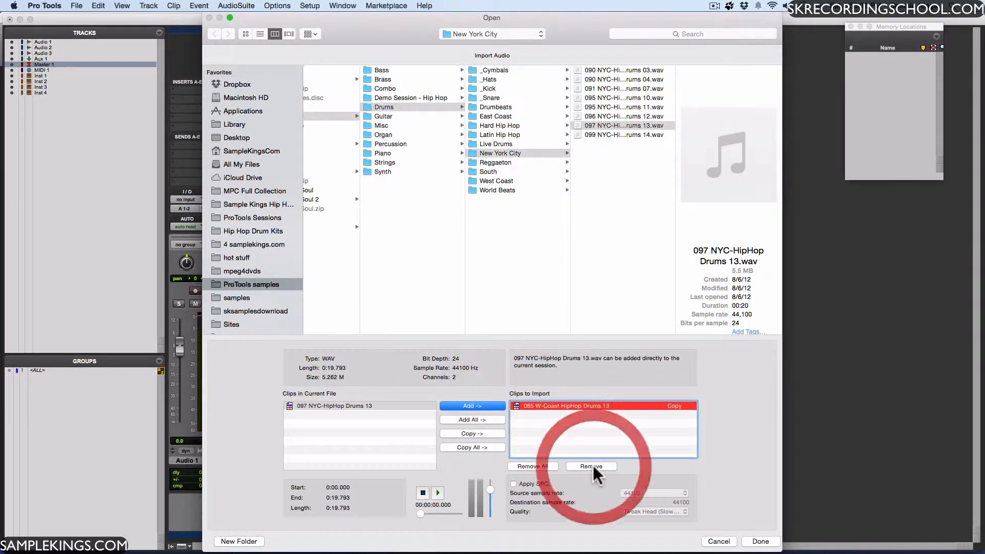
pyautogui.click(405, 405)
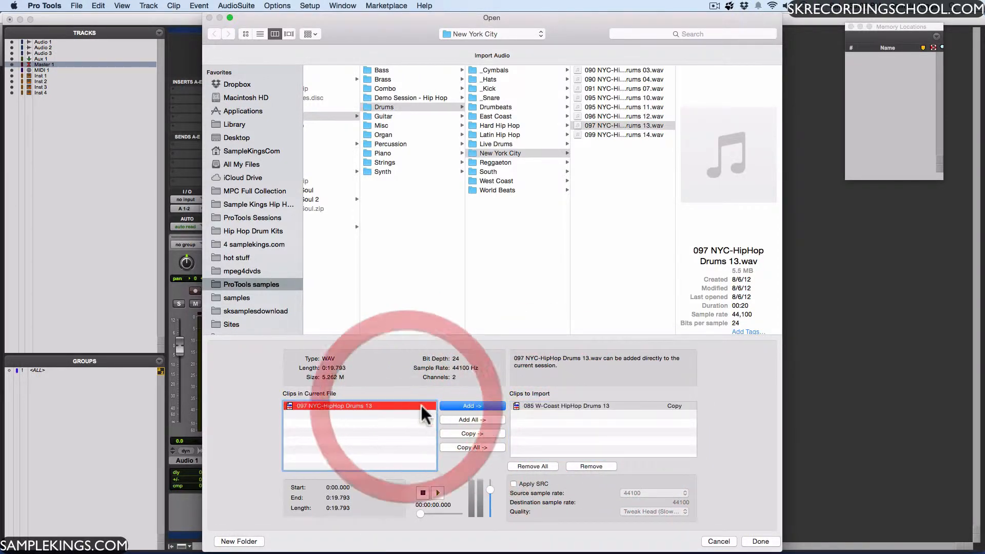
pyautogui.click(481, 434)
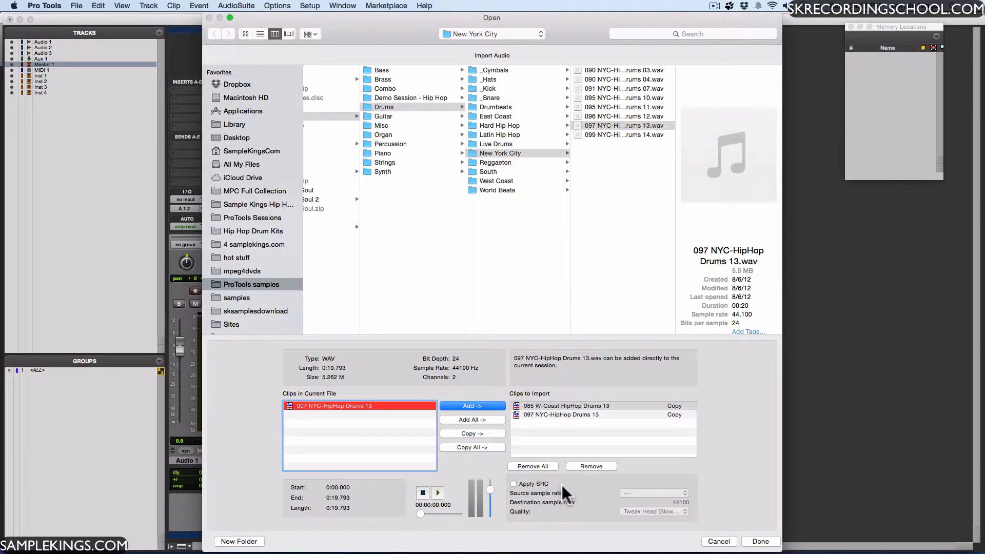
# Apply sample rate conversion at Tweak Head (Slowest) quality to both queued clips and save them in the Demo session's Audio Files folder.
pyautogui.click(513, 483)
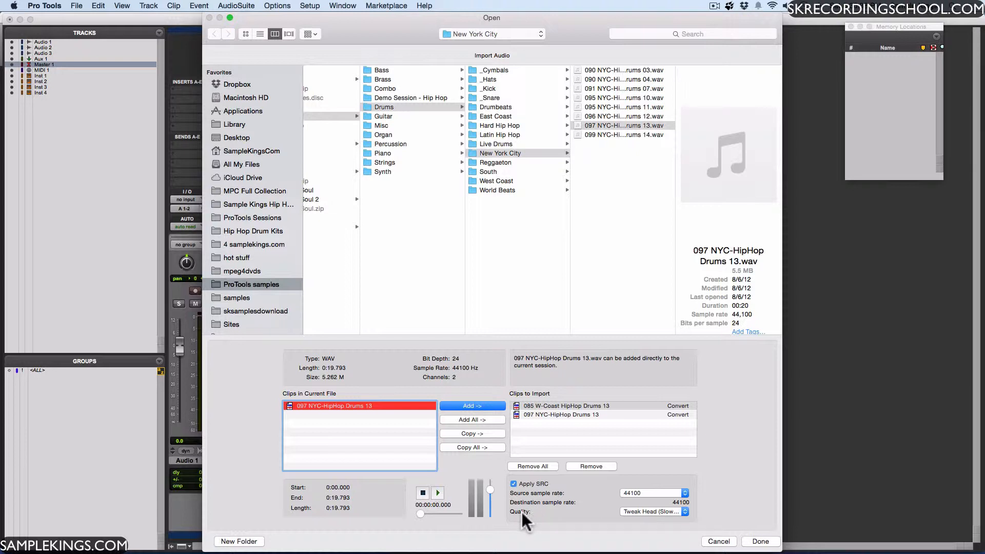
pyautogui.click(685, 509)
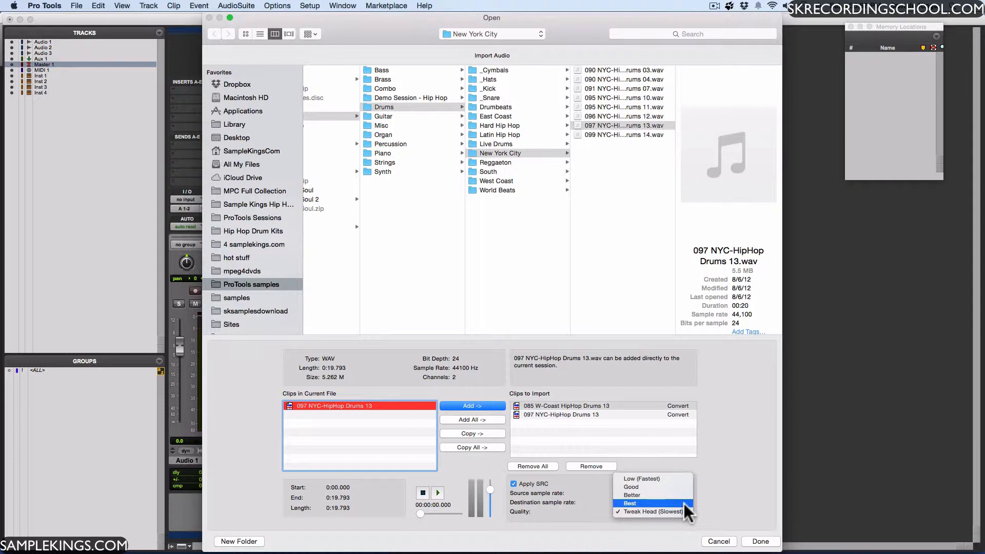
pyautogui.click(678, 513)
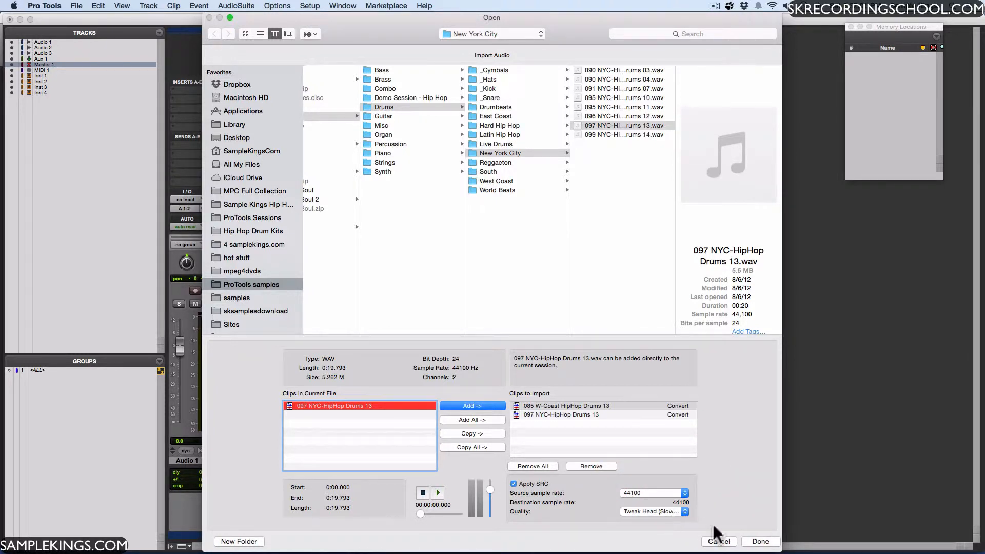
pyautogui.click(761, 543)
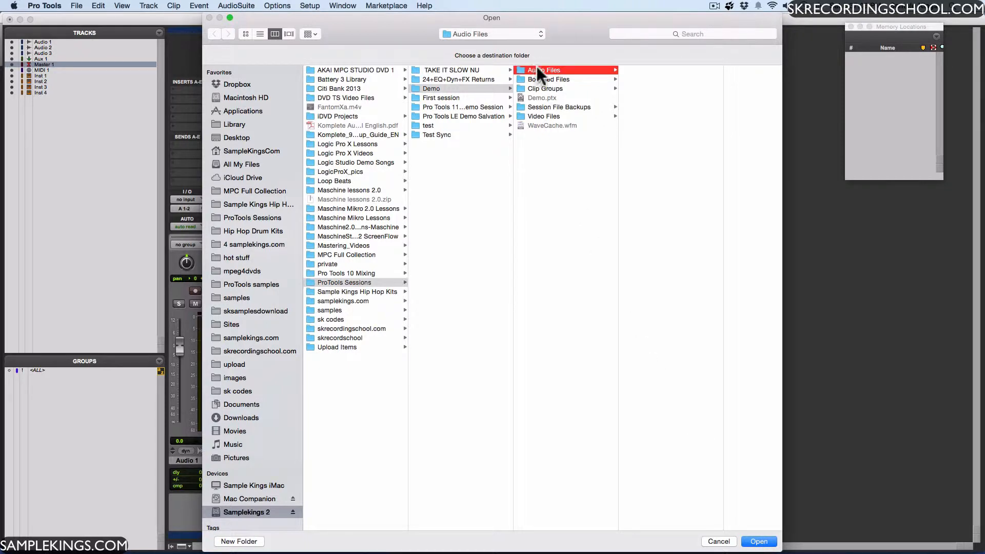
pyautogui.click(756, 541)
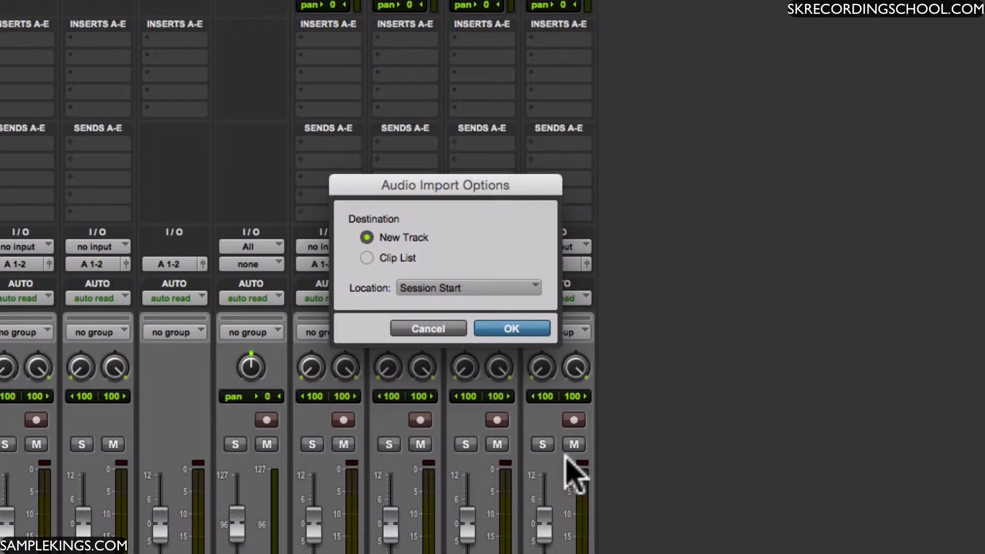
# Set the audio import location to Spot, then switch the import destination to the Clip List.
pyautogui.click(535, 286)
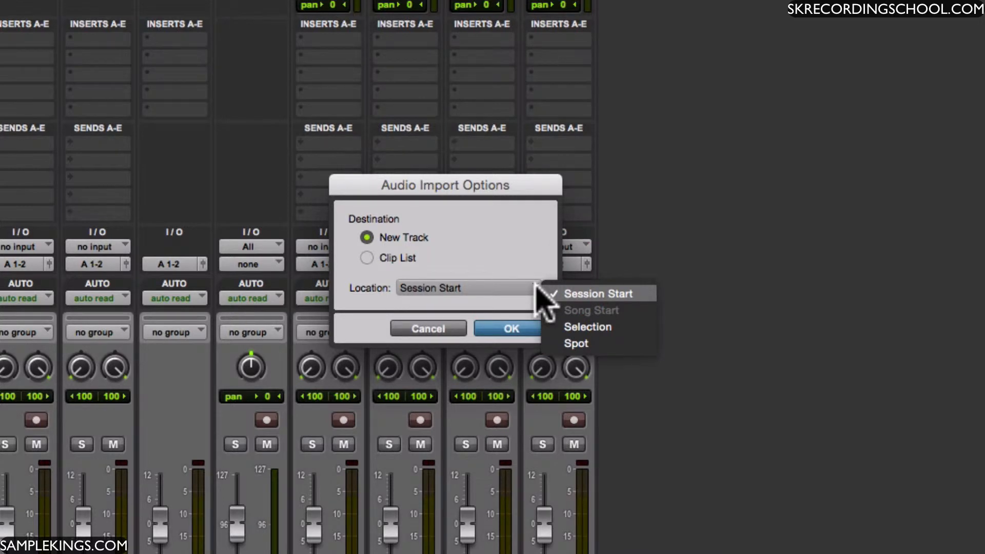
pyautogui.click(581, 344)
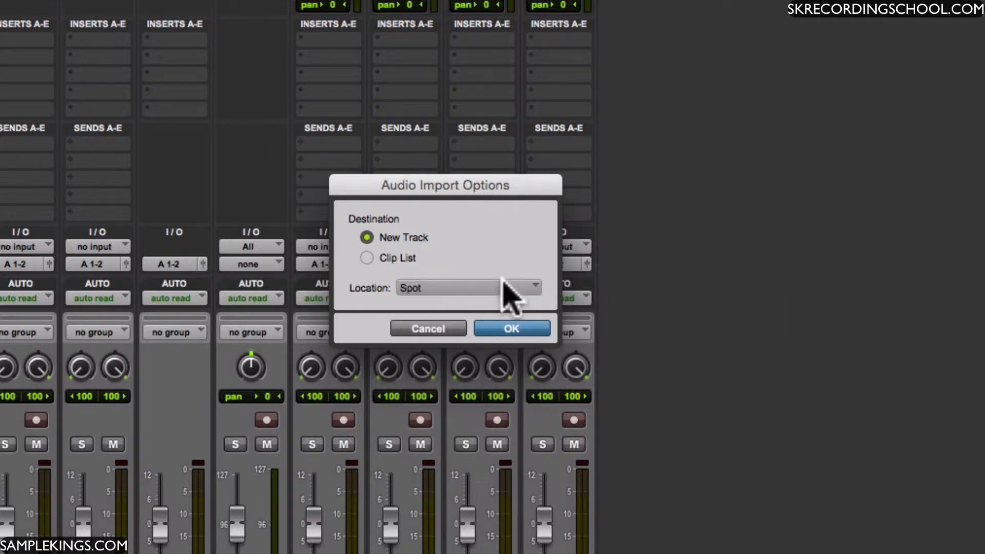
pyautogui.click(531, 289)
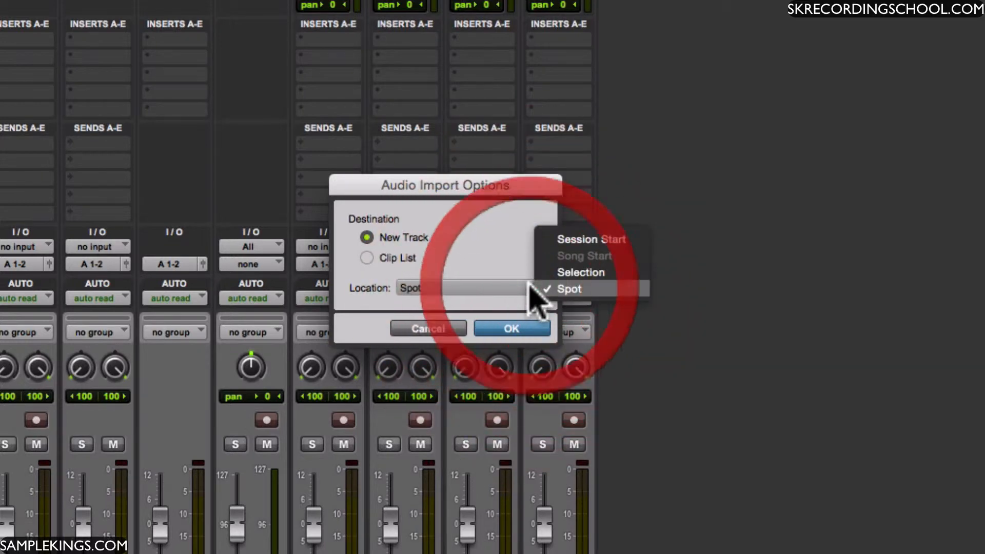
pyautogui.click(367, 262)
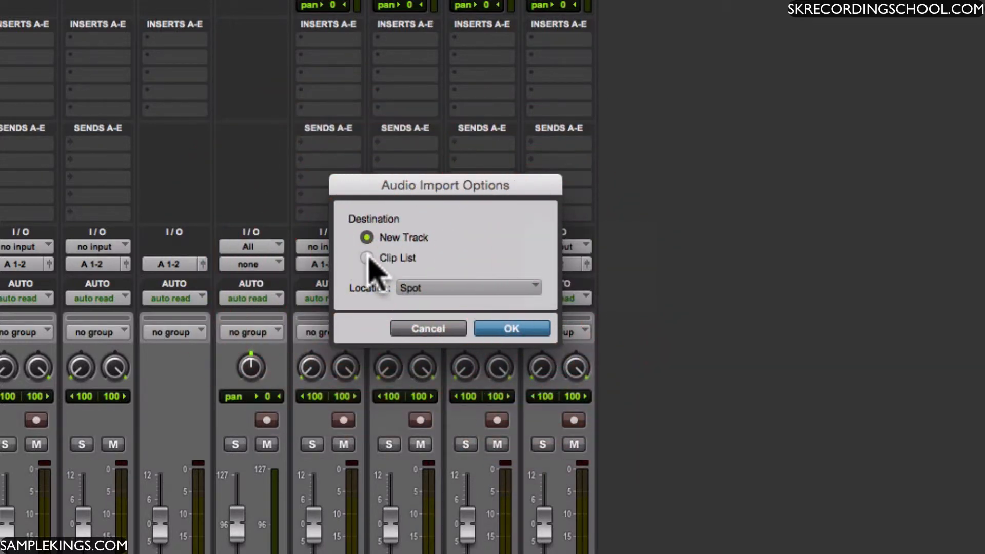
pyautogui.click(367, 258)
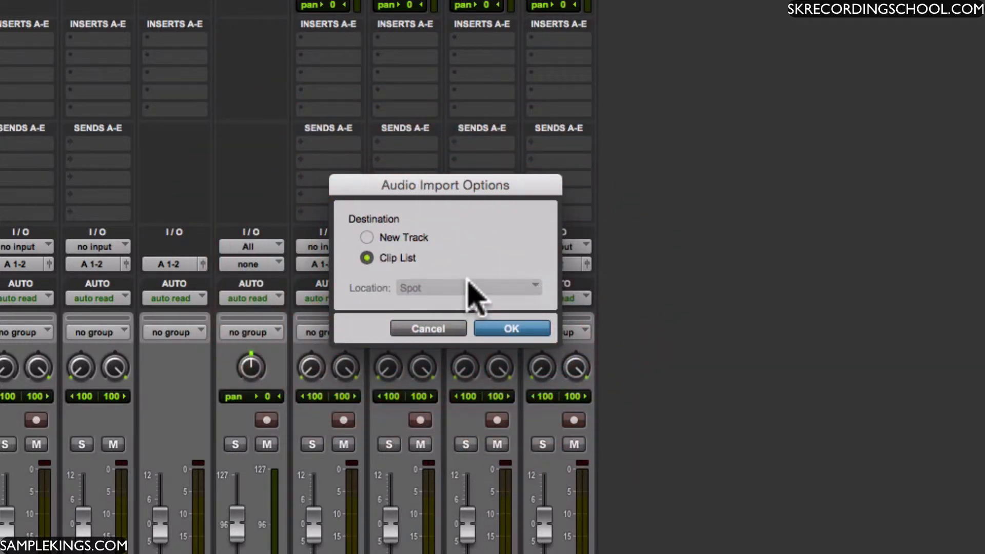
# Confirm the import to the Clip List, then switch to the Edit window and show its Clips list.
pyautogui.click(513, 328)
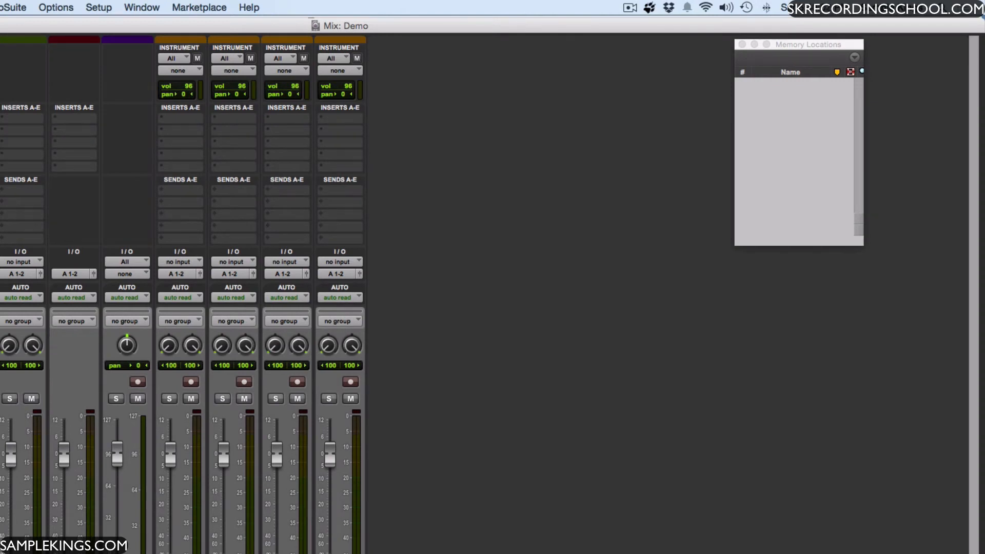
pyautogui.press('super+equal')
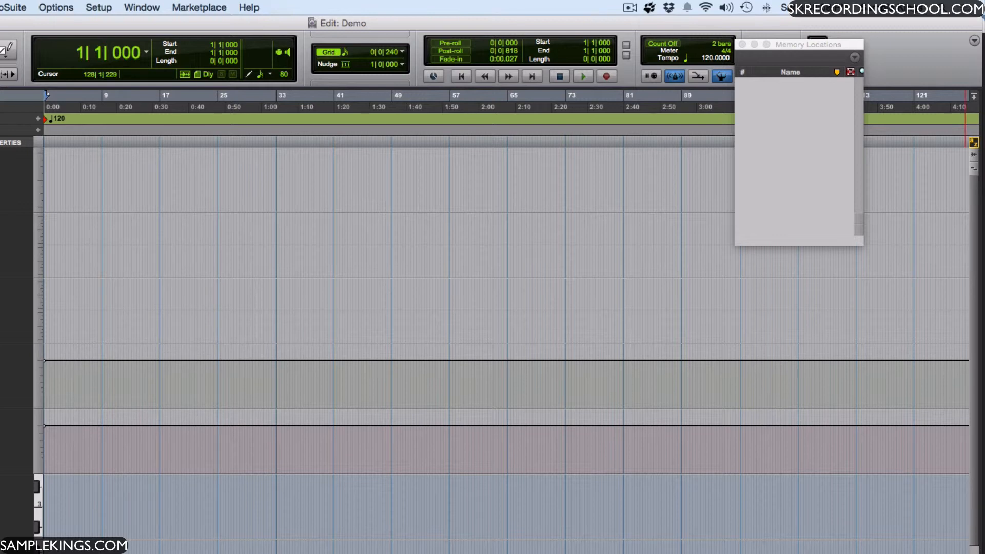
pyautogui.click(974, 552)
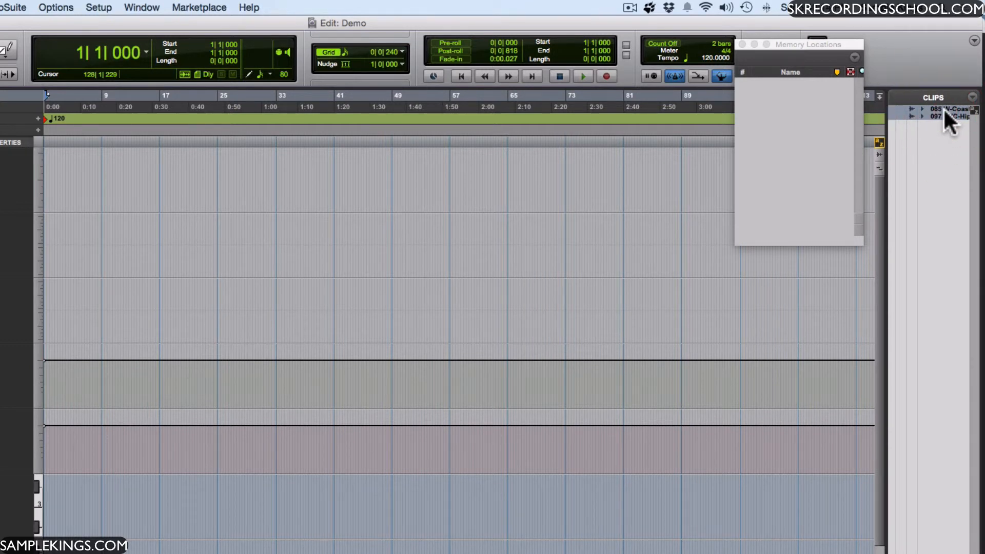
# Expand both imported stereo clips in the Clips list to inspect their individual channels, then collapse them again.
pyautogui.click(921, 109)
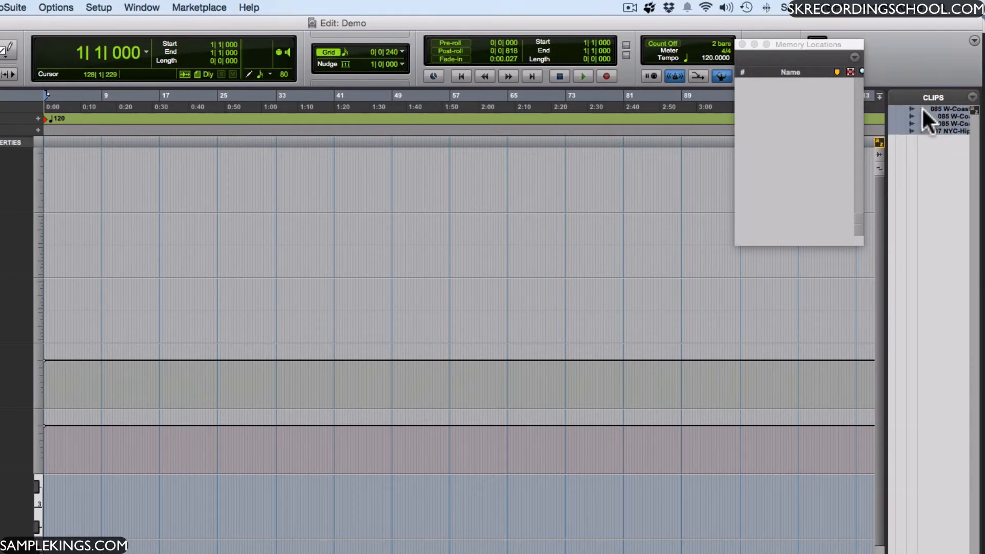
pyautogui.click(922, 131)
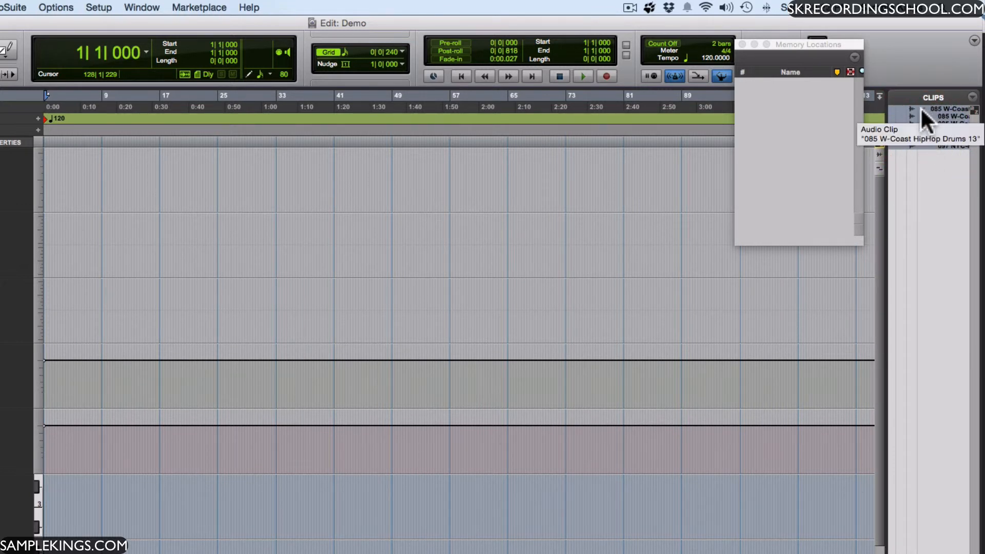
pyautogui.click(921, 108)
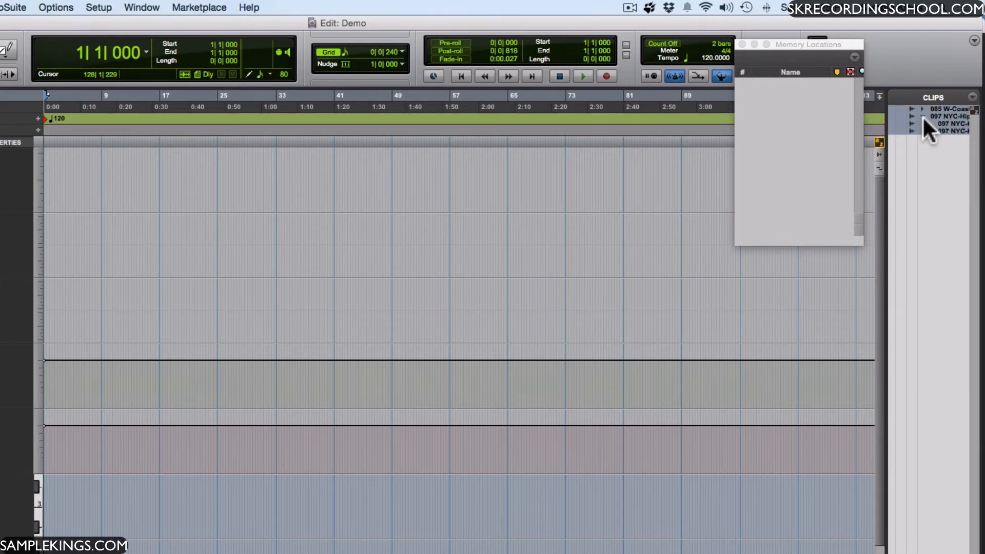
pyautogui.click(922, 116)
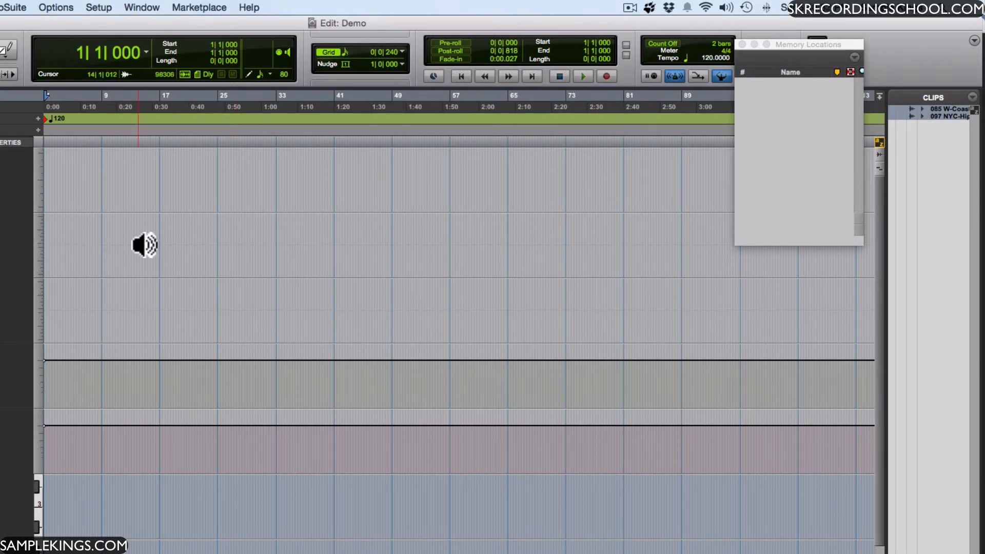
# Place only the 085 W-Coast HipHop Drums 13 clip at the session start on the second track and briefly play it back.
pyautogui.click(932, 116)
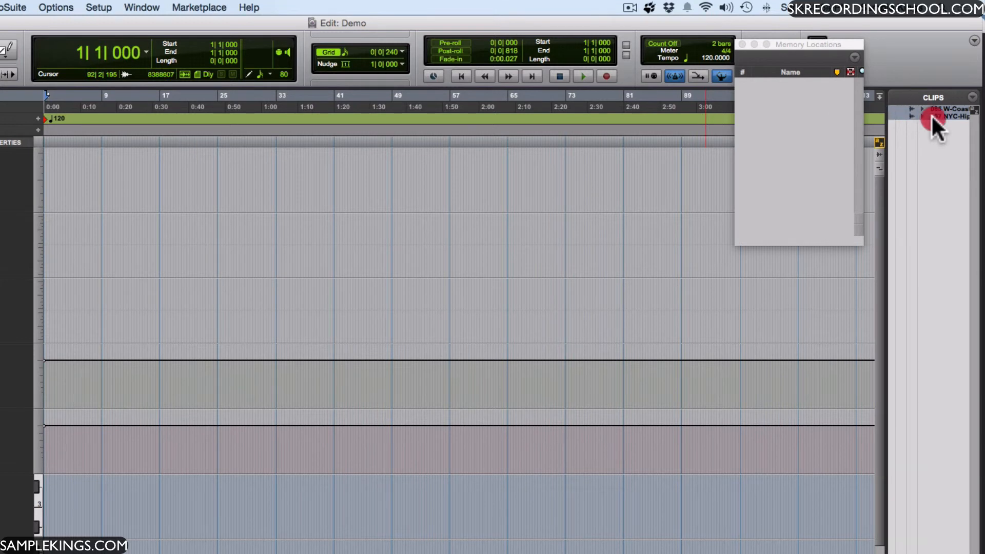
pyautogui.click(929, 131)
pyautogui.click(934, 114)
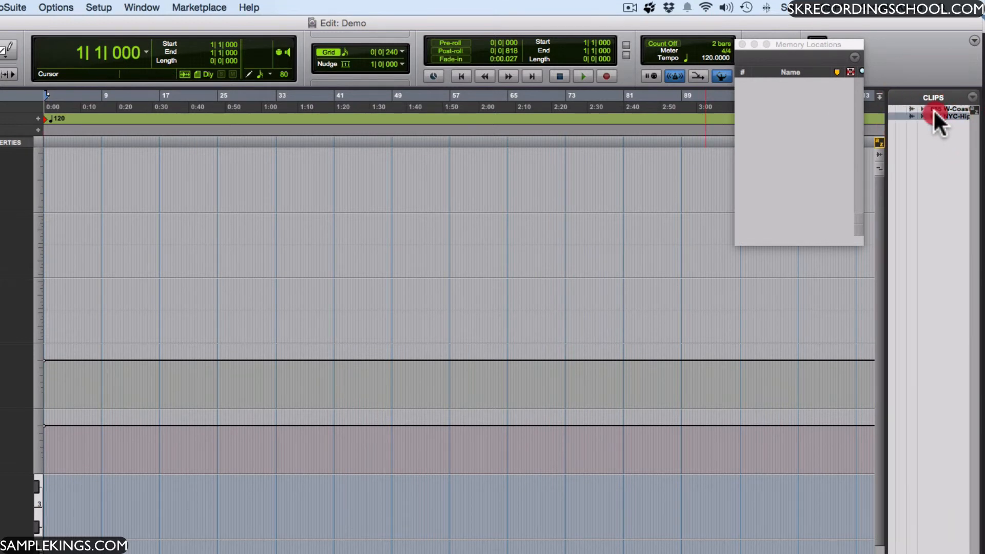
pyautogui.click(934, 107)
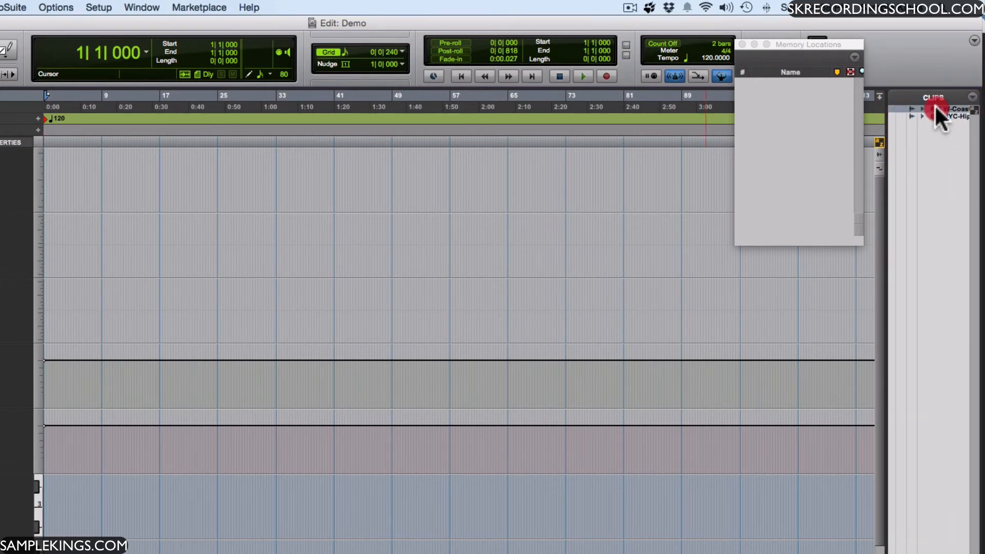
pyautogui.click(795, 145)
pyautogui.moveTo(795, 146); pyautogui.dragTo(60, 226)
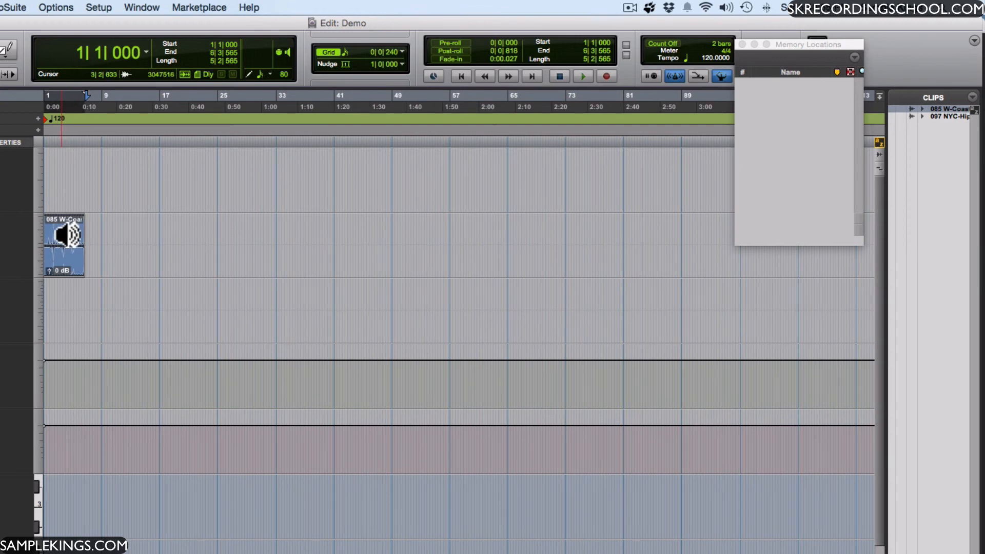
pyautogui.press('space')
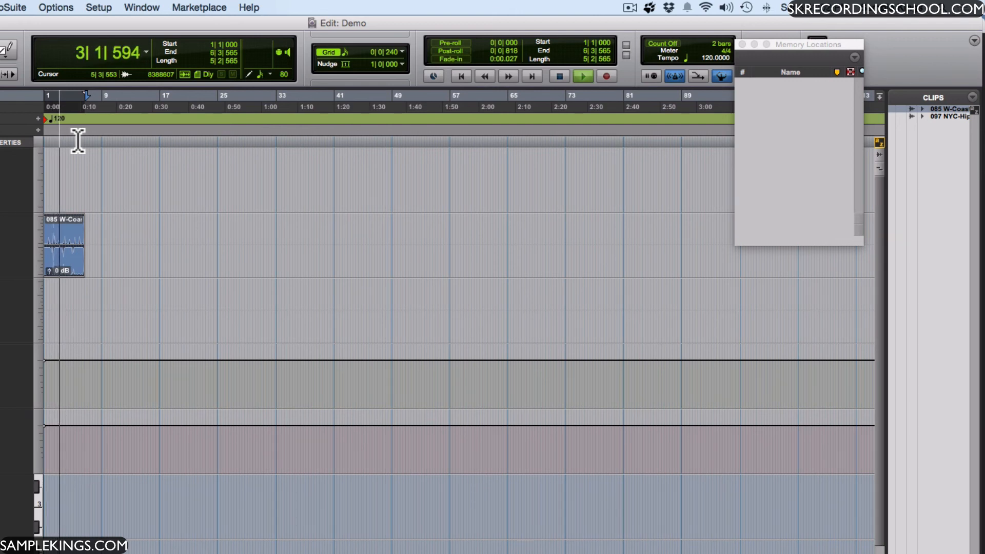
pyautogui.press('space')
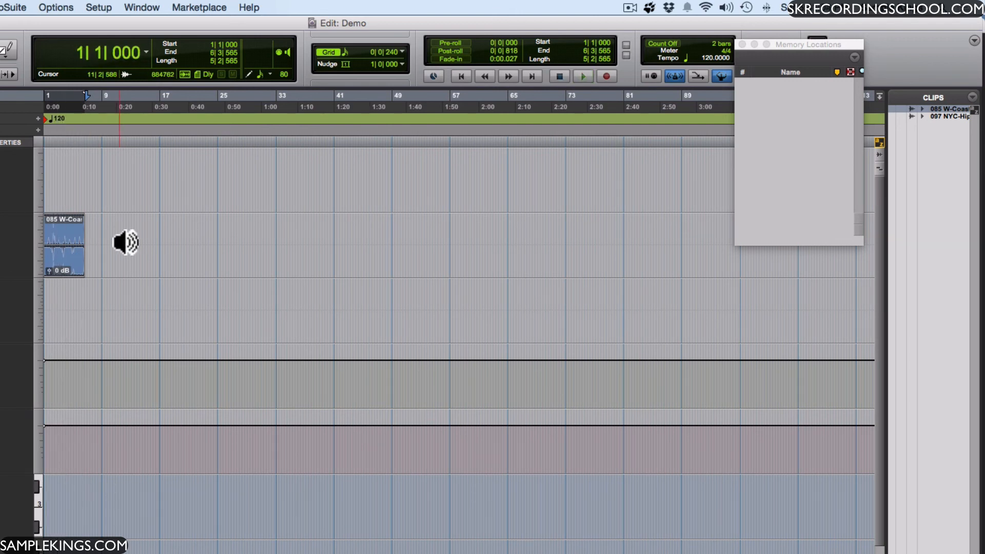